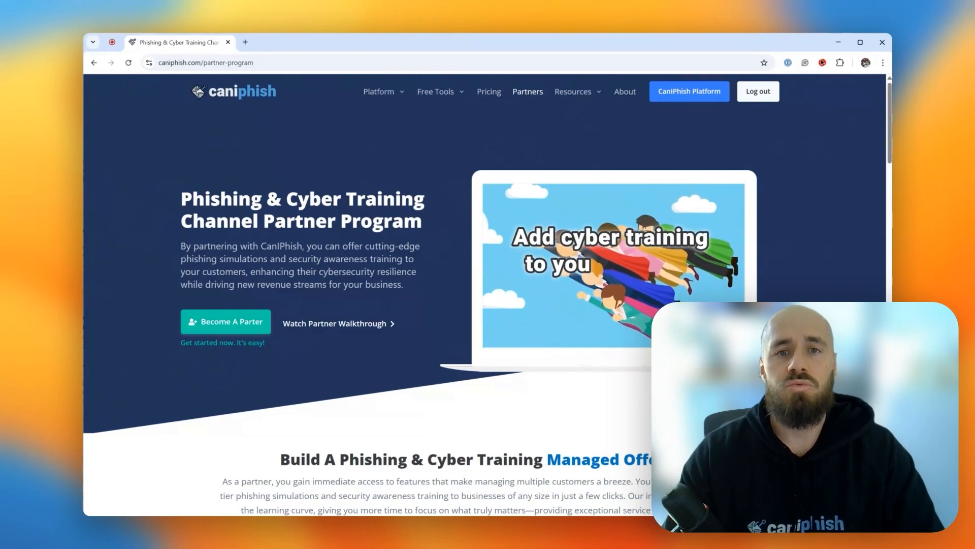
Bring up the partner application form on the partner program page and go to the CanIPhish platform.
click(258, 322)
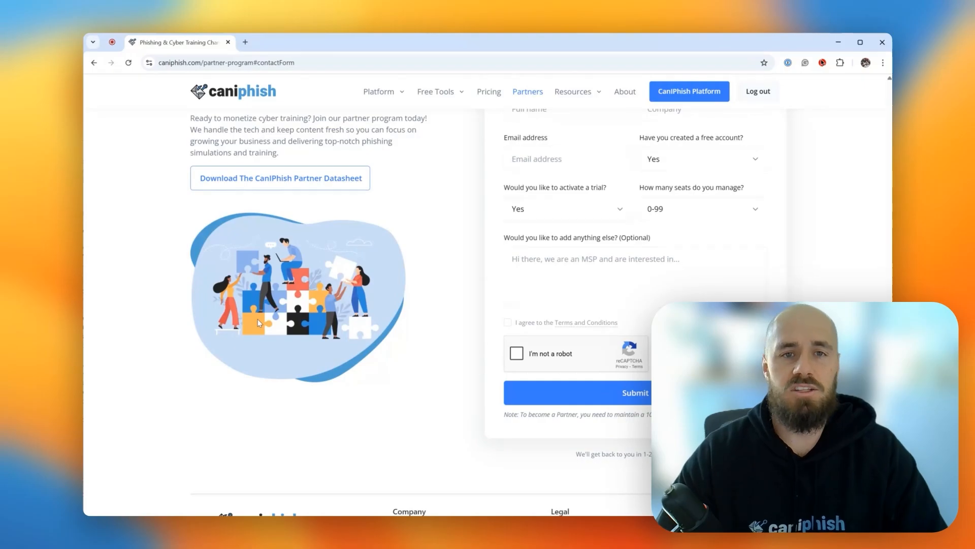
click(716, 91)
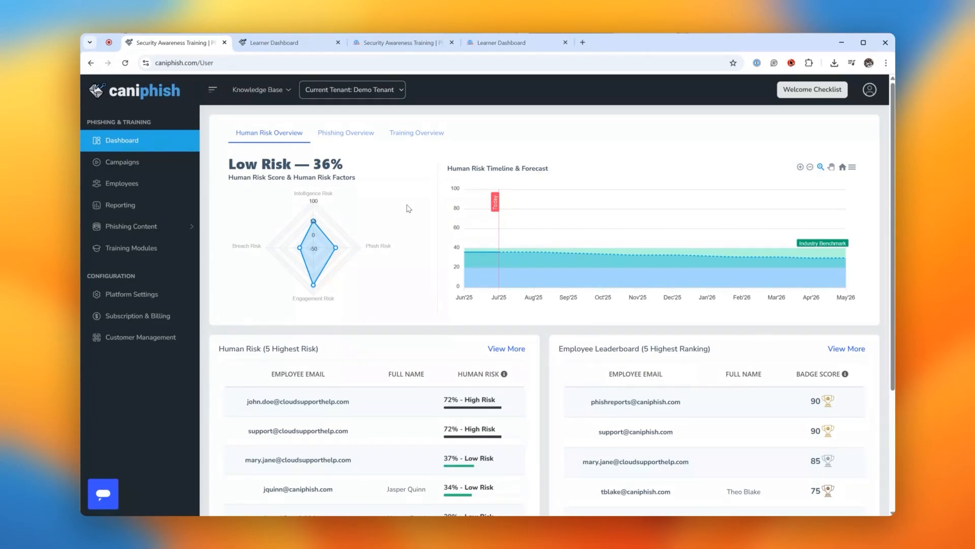
Preview the Phishing training module from the CanIPhish-branded library and view the matching learner dashboard.
click(113, 251)
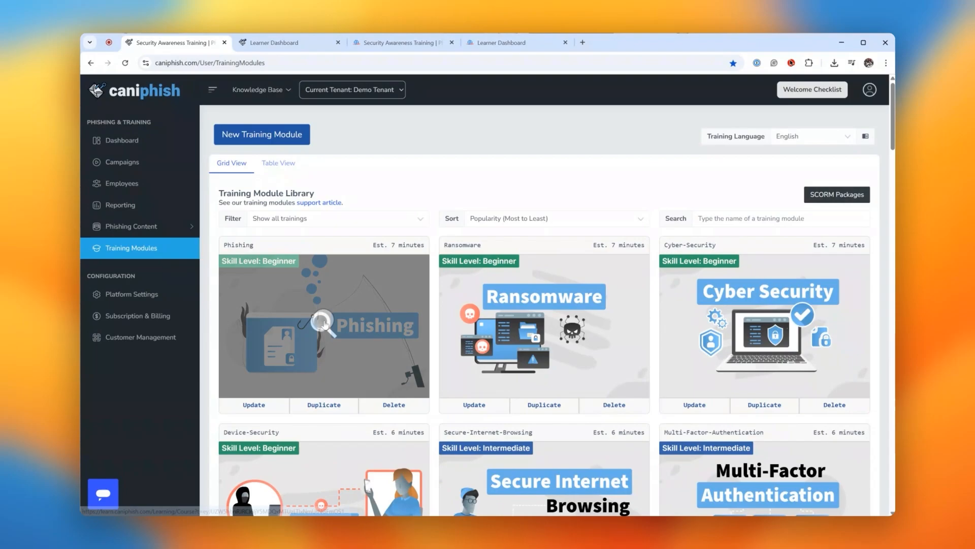
click(324, 320)
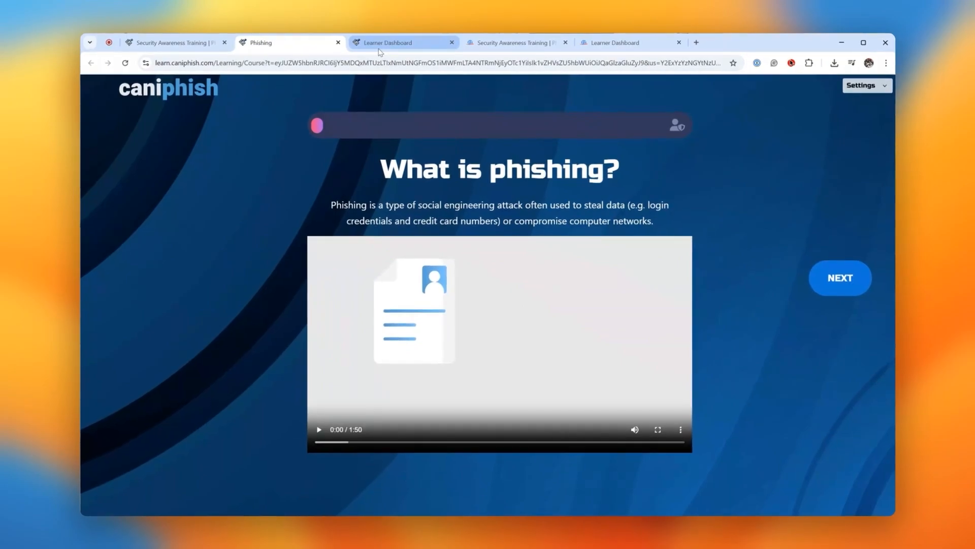
click(380, 48)
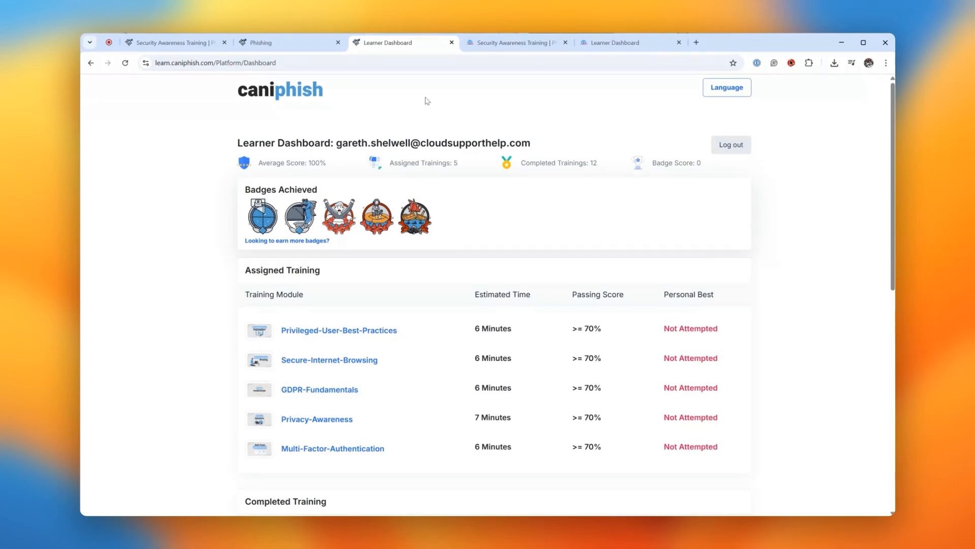
Preview the Ransomware training module in the CloudSupport-branded portal and view its learner dashboard.
click(510, 43)
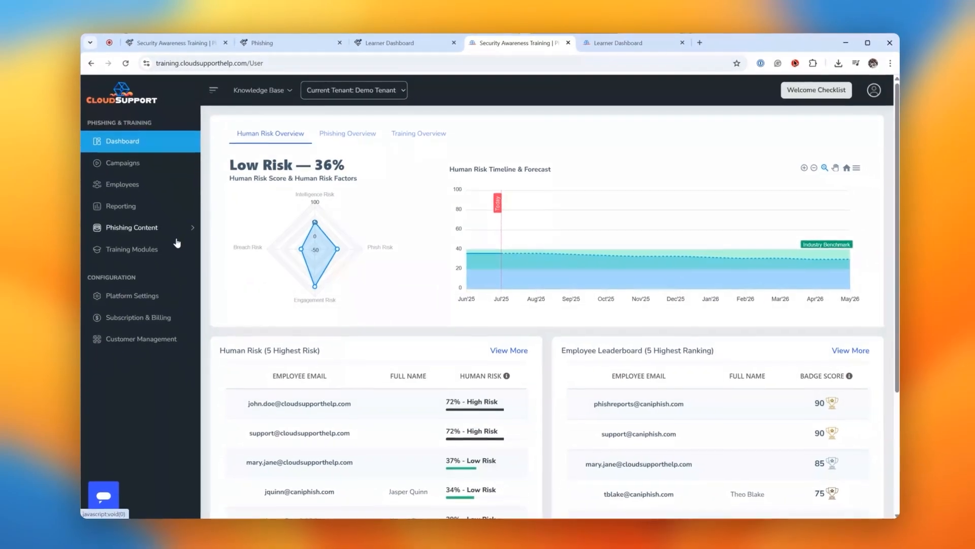
click(310, 523)
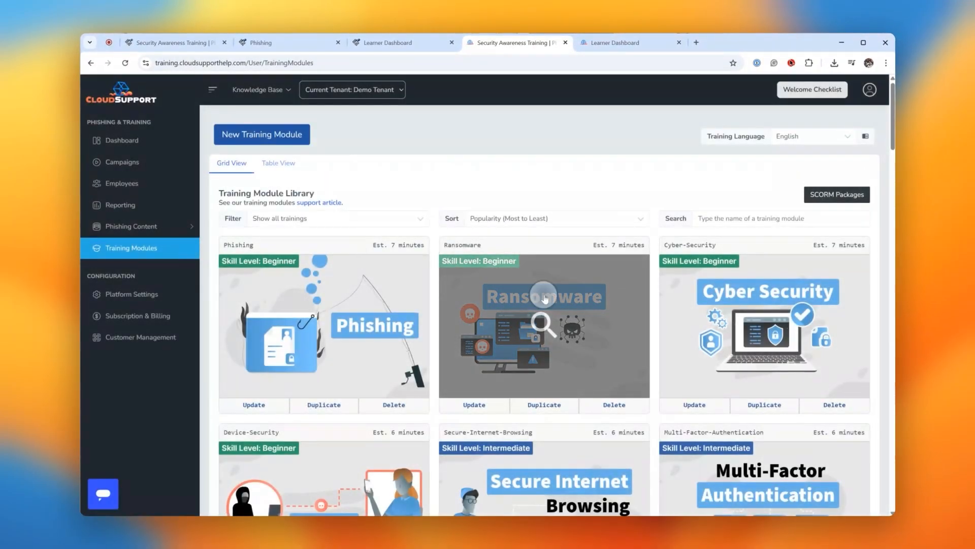
click(546, 299)
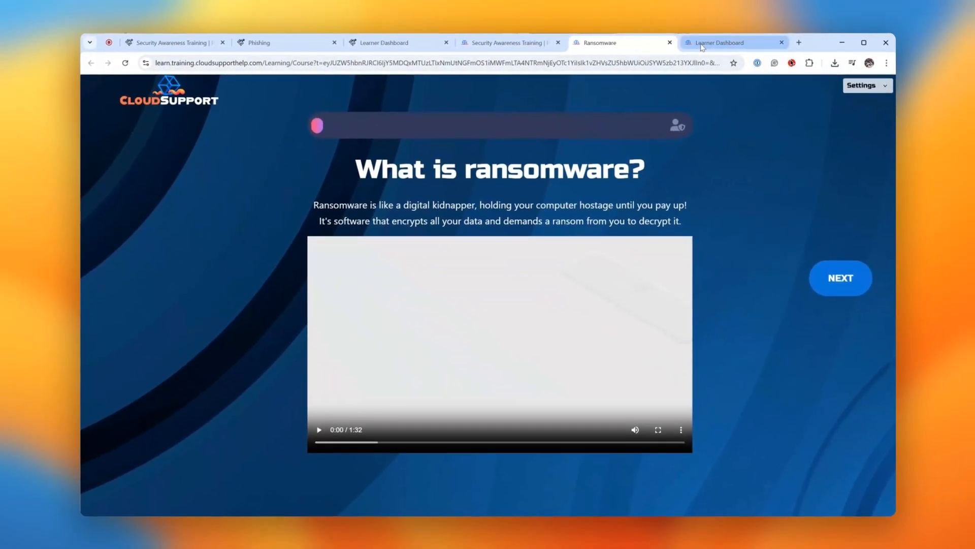
click(701, 46)
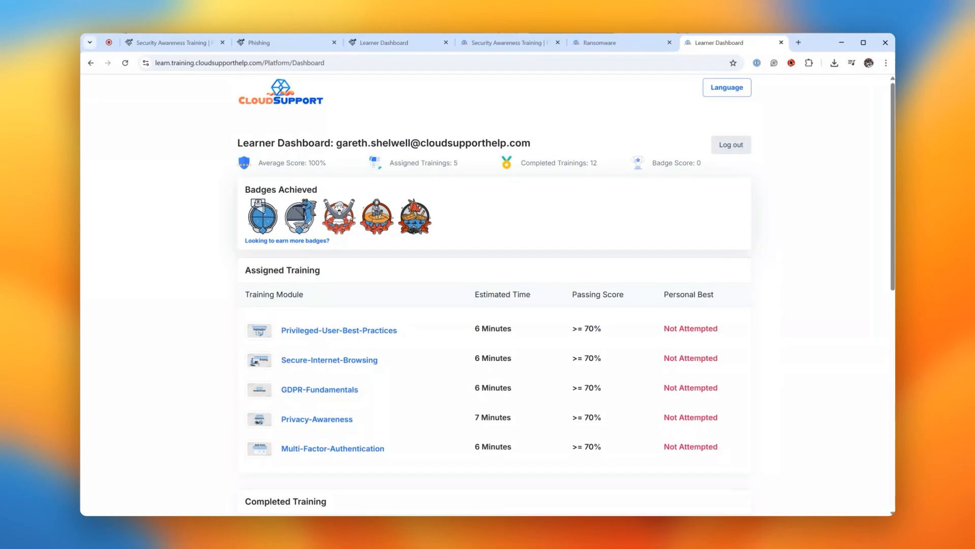
Review the Training Assignment email template in the CloudSupport portal's notification settings, leaving it unedited.
click(483, 44)
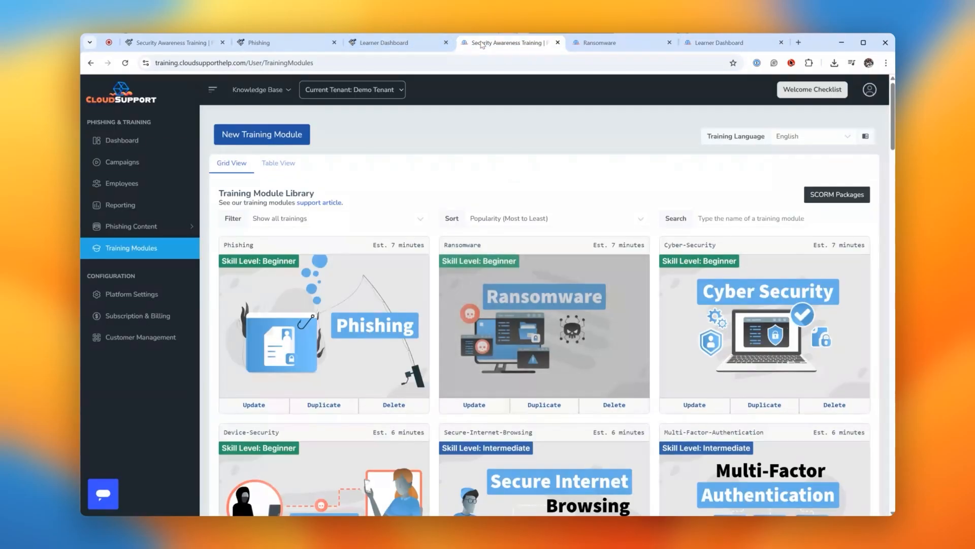
click(168, 299)
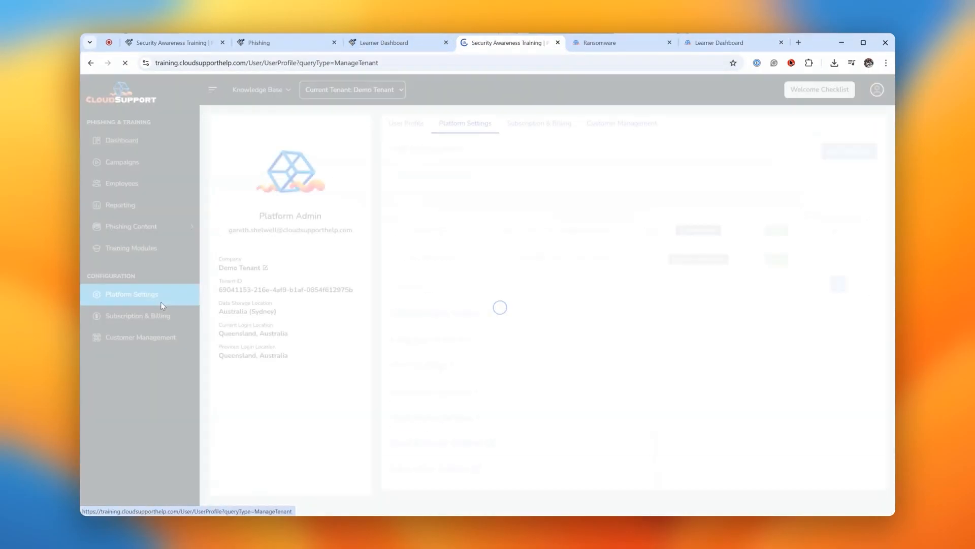
click(432, 390)
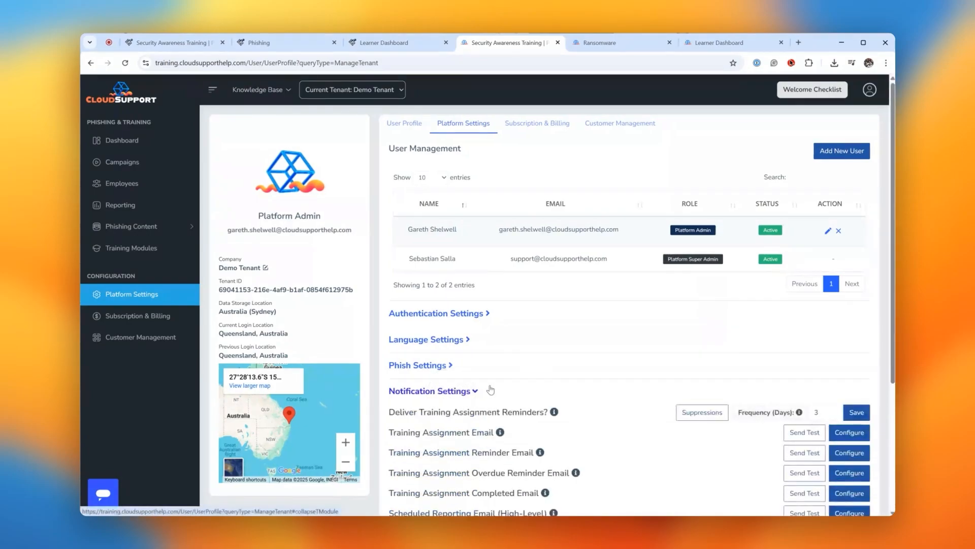
scroll(669, 391, down, 1)
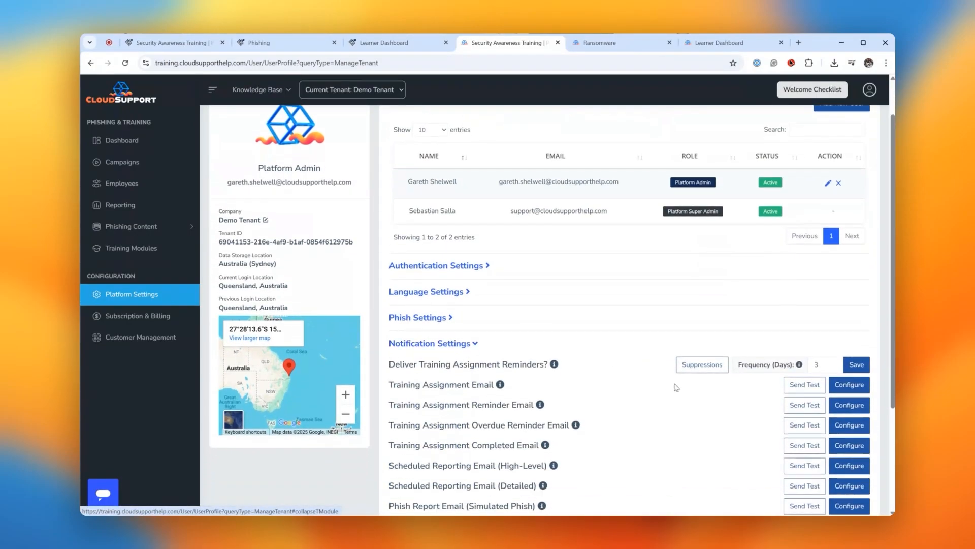
click(849, 384)
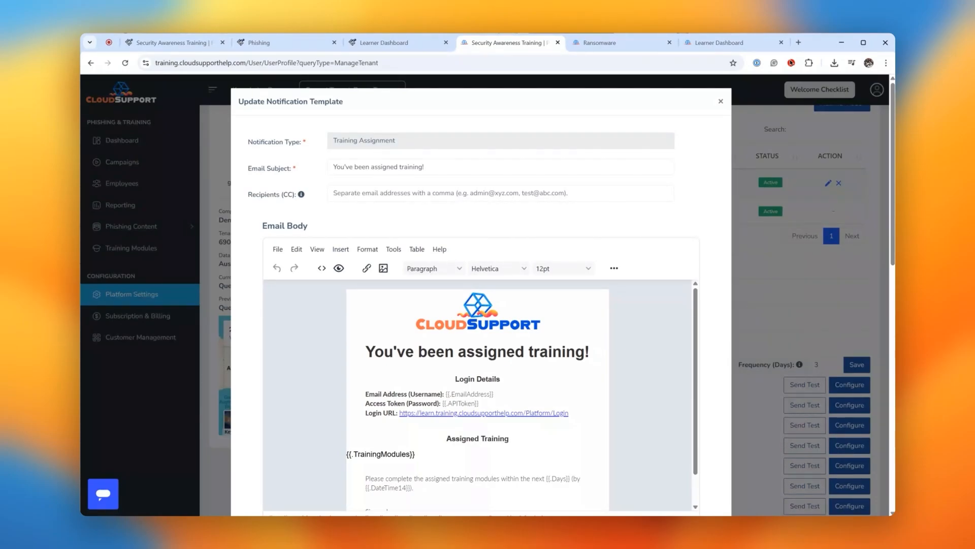
click(769, 263)
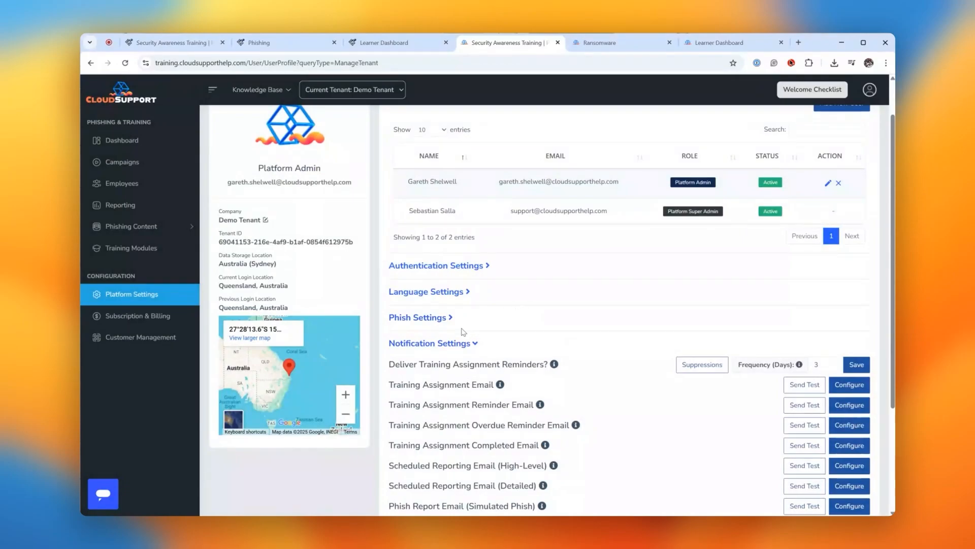
click(458, 344)
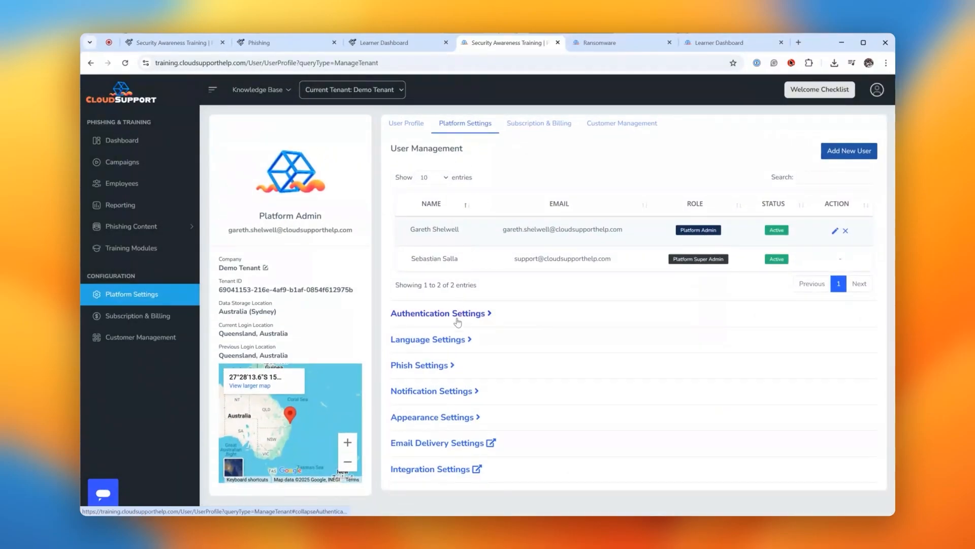
Open the tenant's white-label configuration within the appearance settings.
click(453, 414)
scroll(452, 416, down, 1)
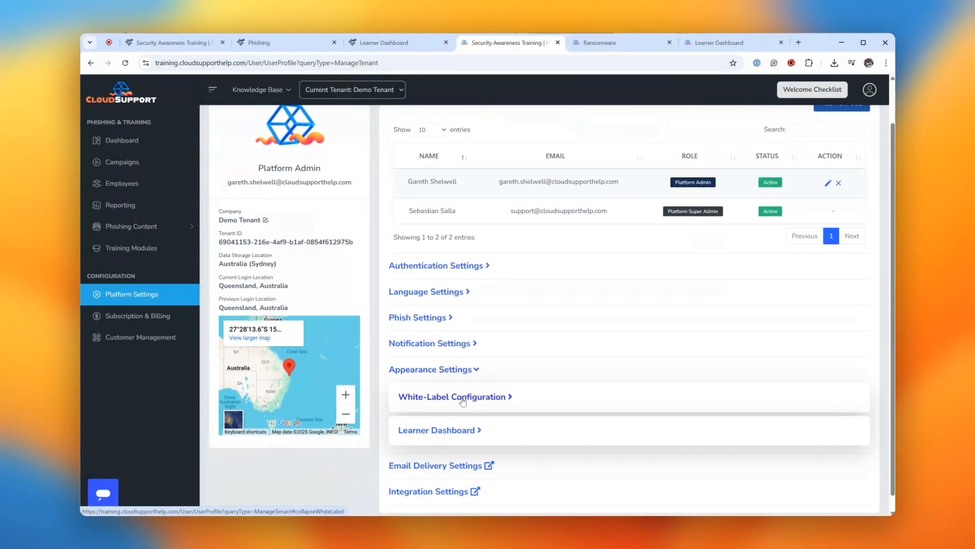
click(466, 401)
scroll(508, 394, down, 1)
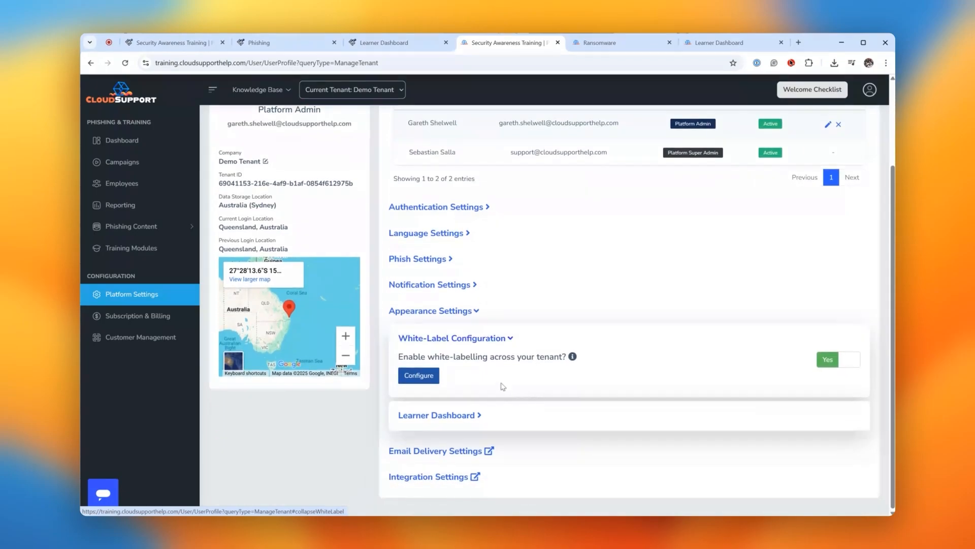
click(427, 382)
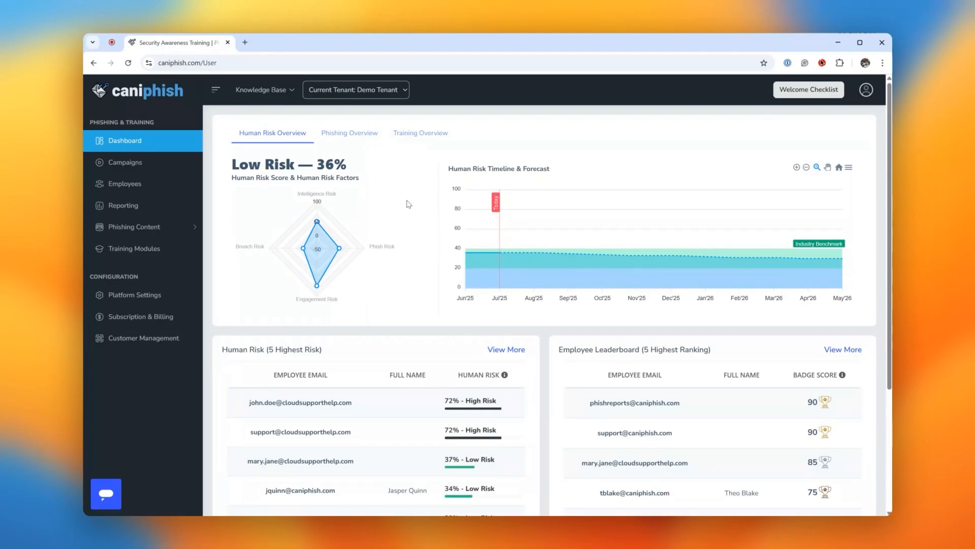
In customer management, show and hide the Human Risk and White-Labelling columns of the tenant table.
click(127, 339)
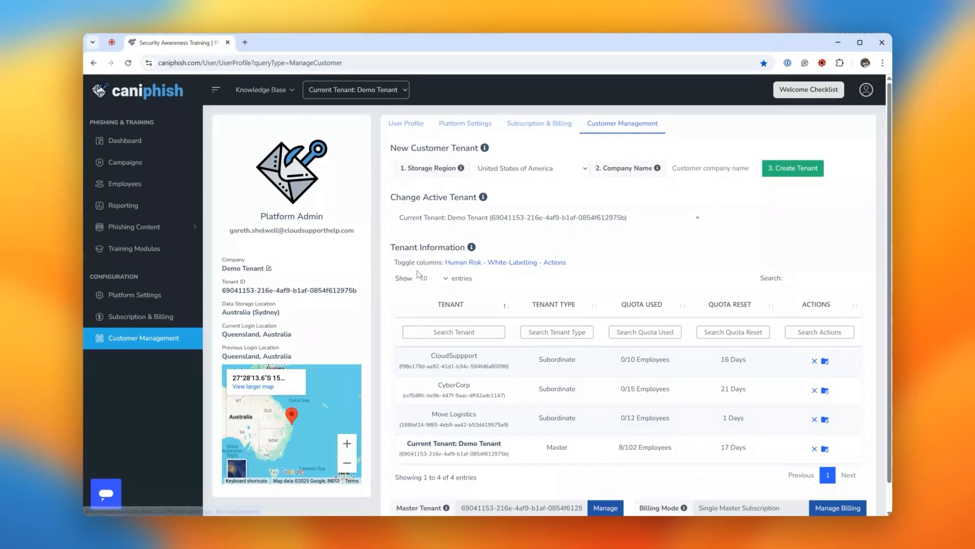
click(456, 268)
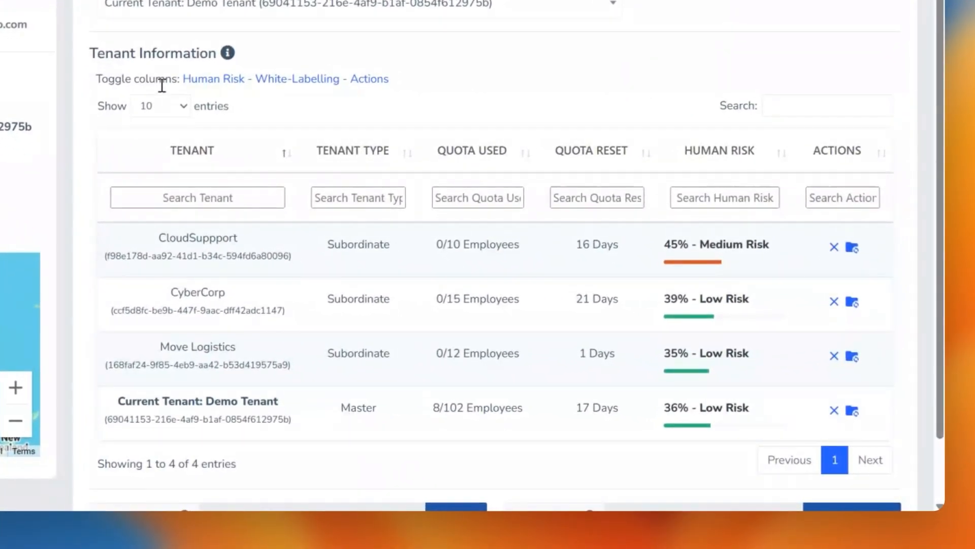
click(216, 79)
click(279, 80)
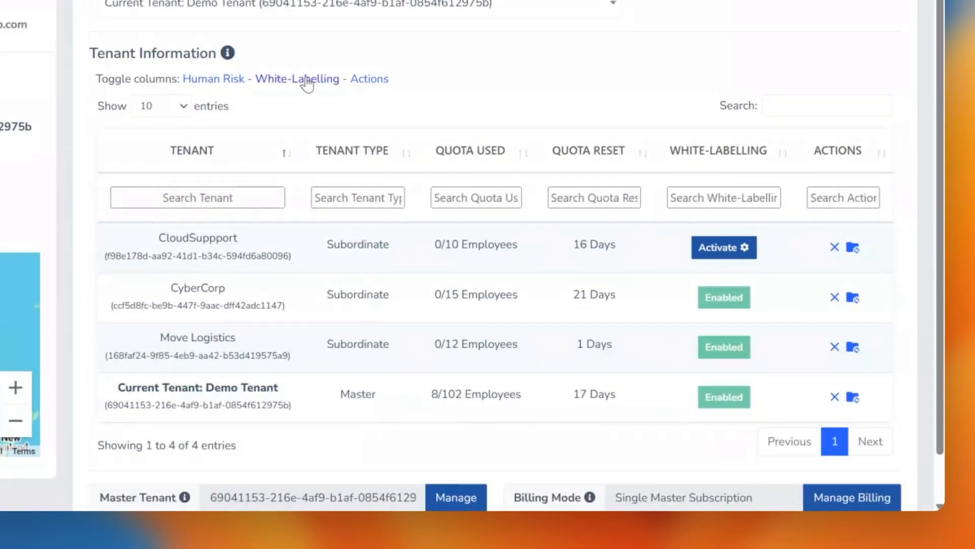
click(307, 79)
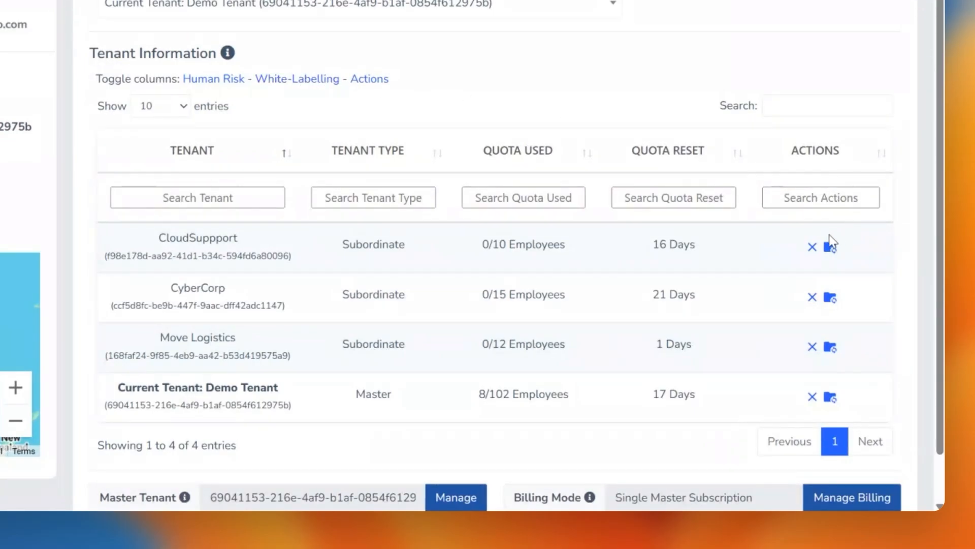
Review the content sync options for the CloudSuppport tenant and the master tenant's configuration sync options, leaving both unchanged.
click(831, 249)
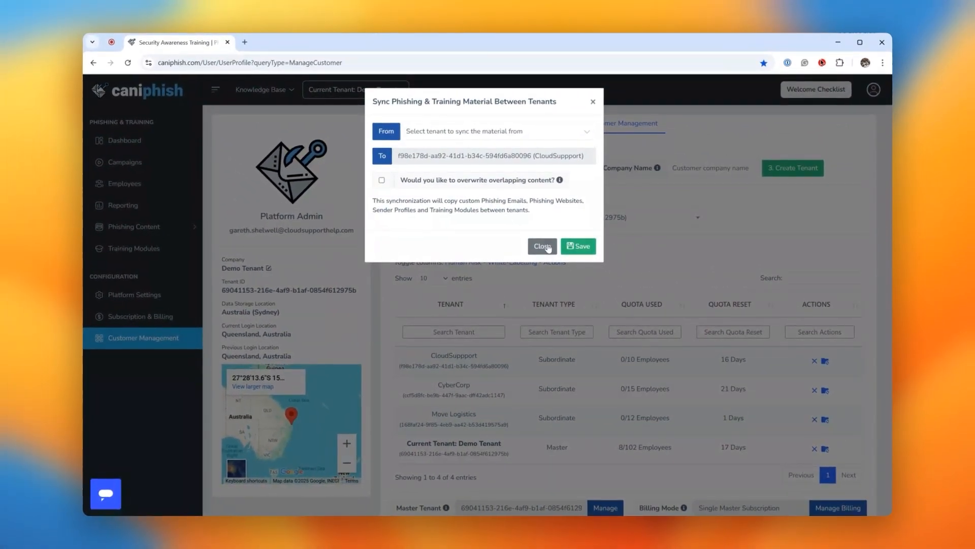
click(541, 247)
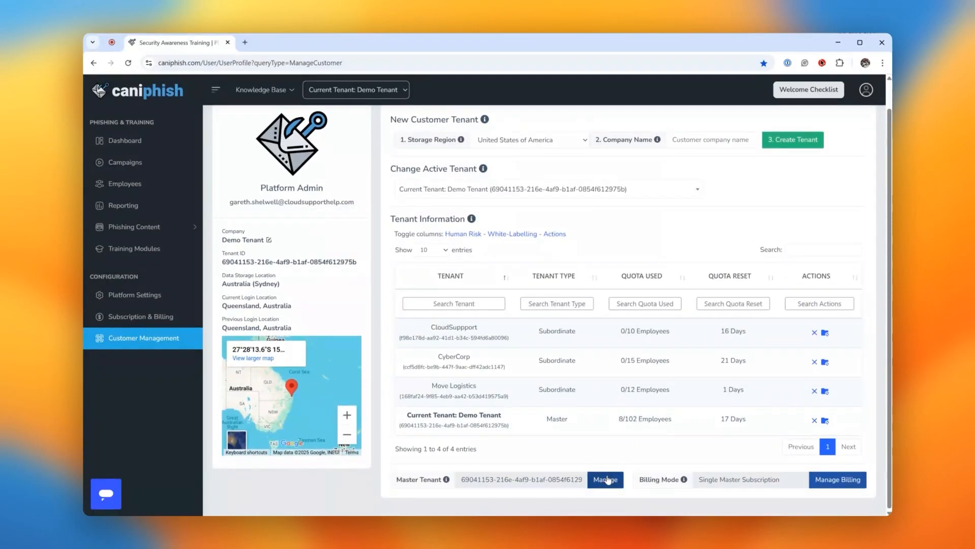
click(606, 479)
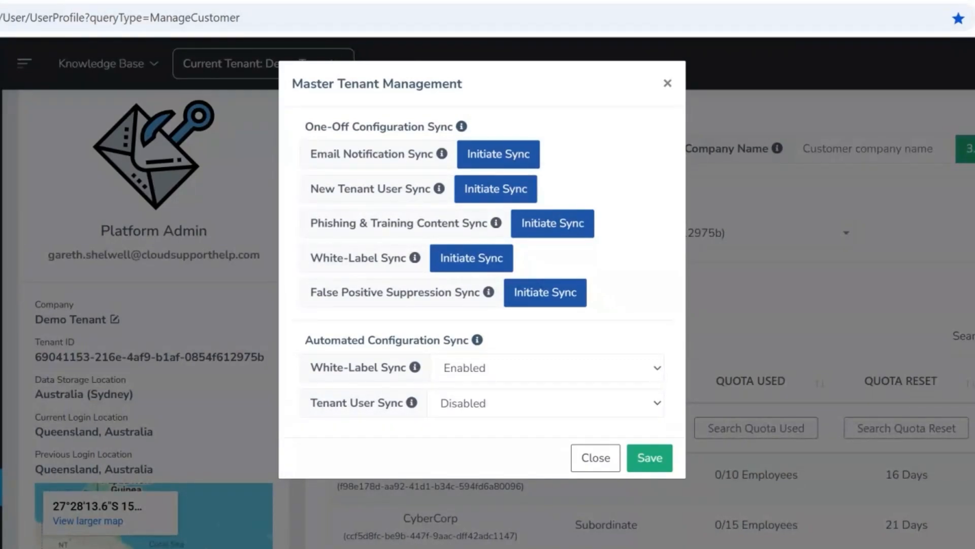
click(595, 457)
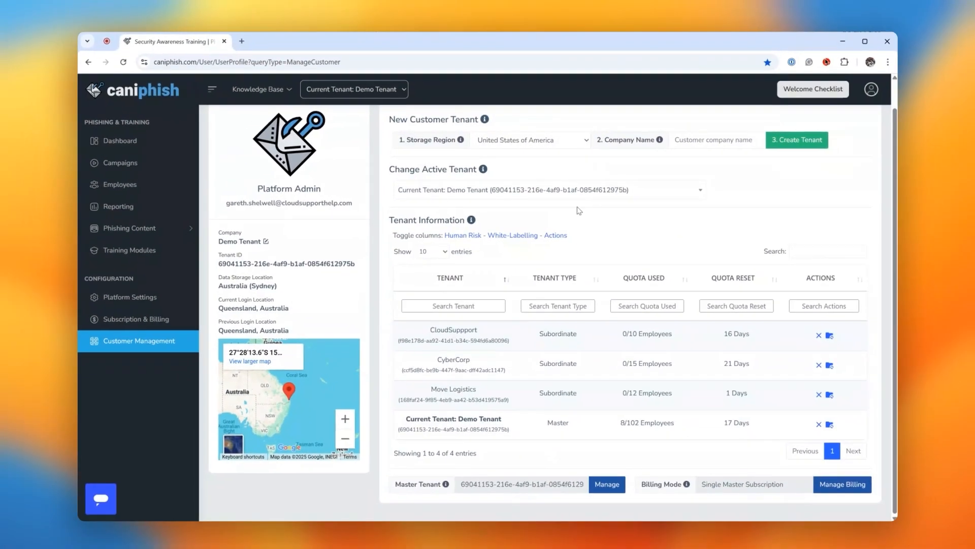
scroll(601, 232, up, 2)
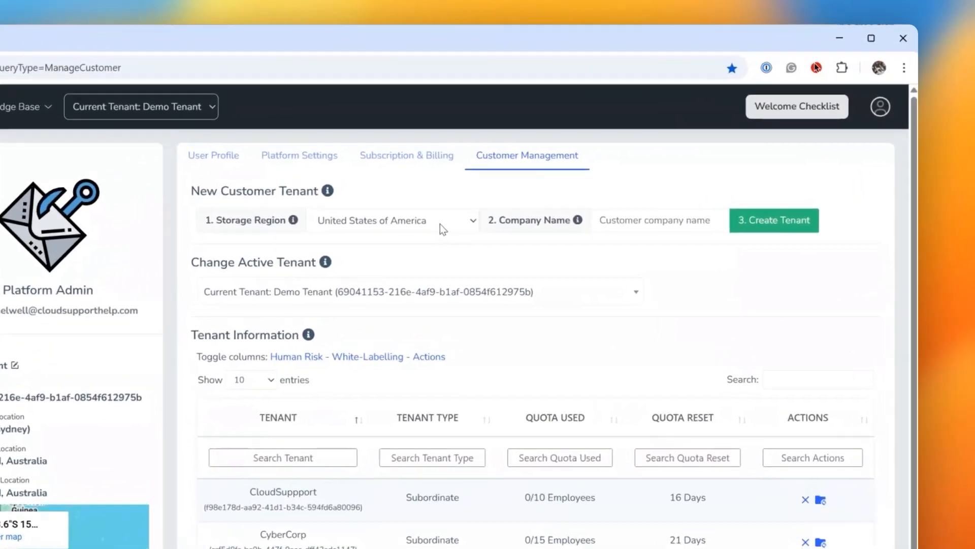
Create a customer tenant named NovaCorp with United States of America as its storage region.
click(439, 224)
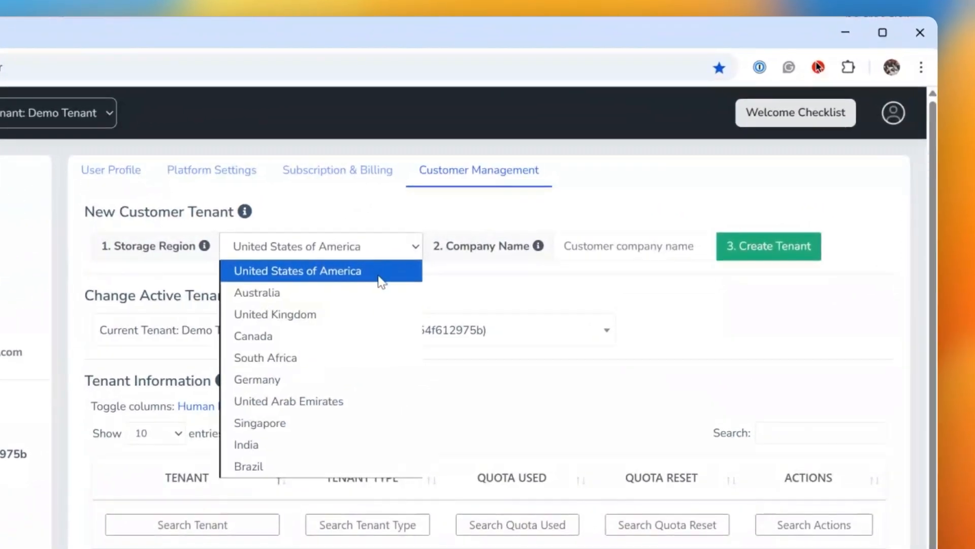
click(445, 245)
click(679, 225)
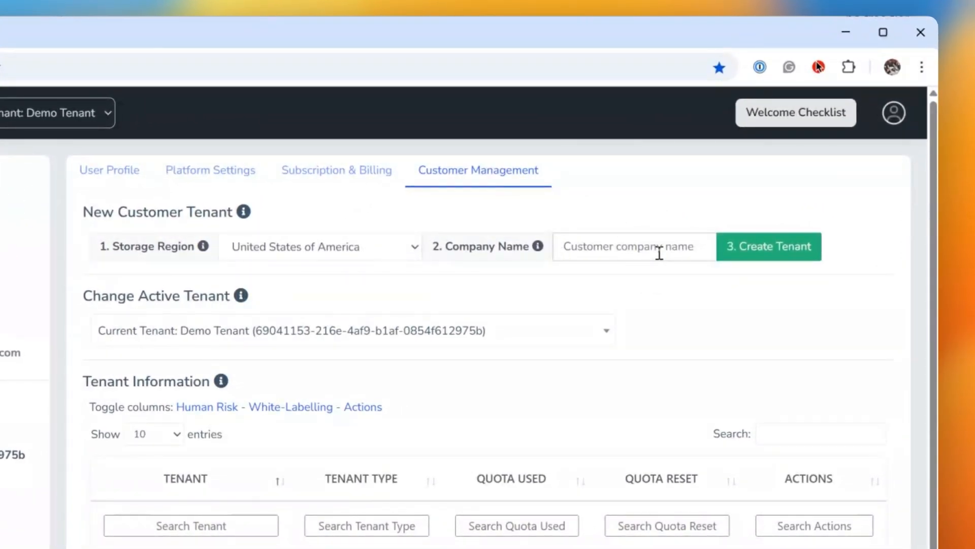
text(NovaC)
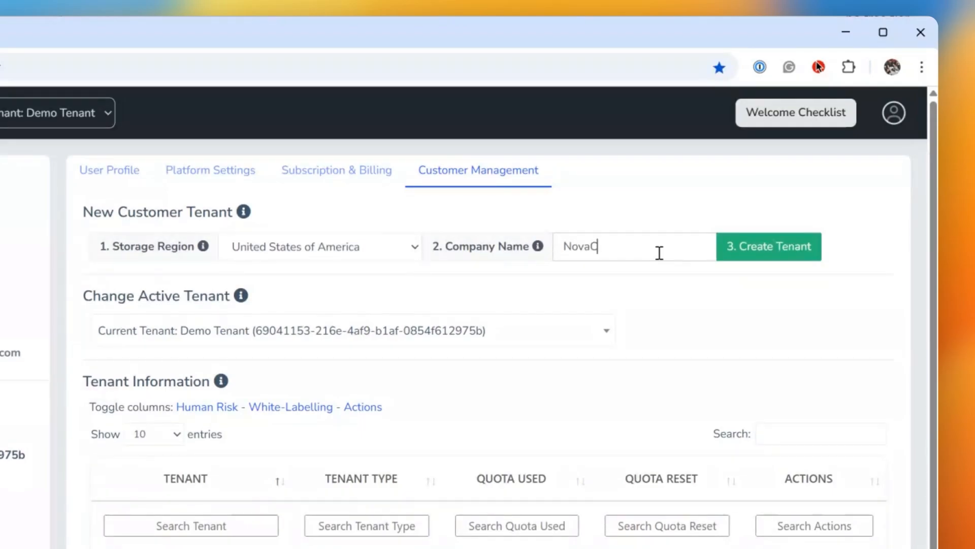
text(orp)
click(762, 258)
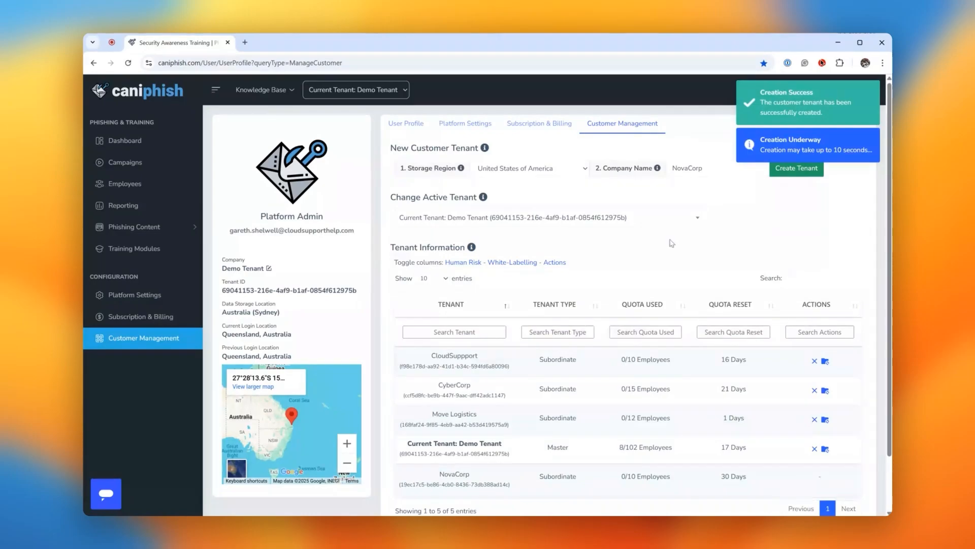
Choose another tenant from the customer list as the active tenant.
scroll(623, 284, down, 1)
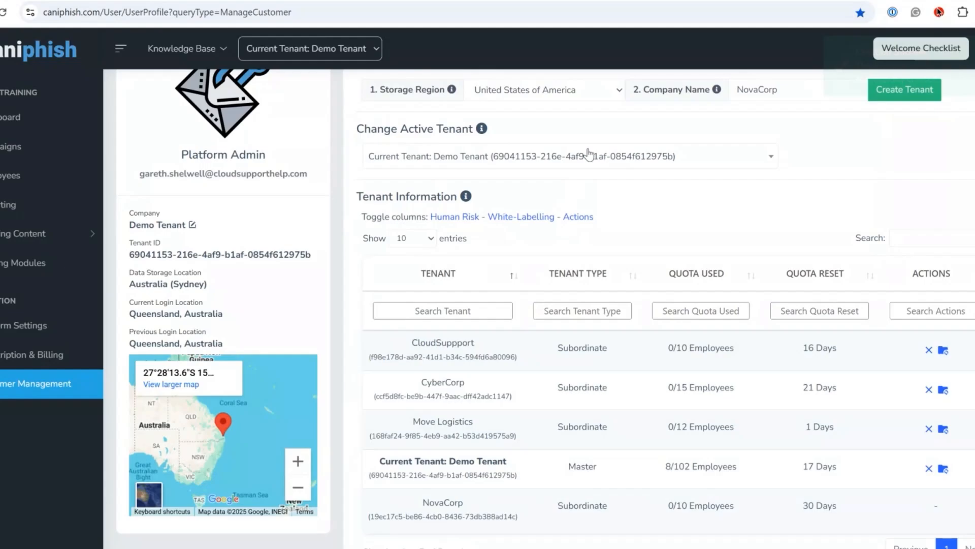
click(532, 169)
click(563, 303)
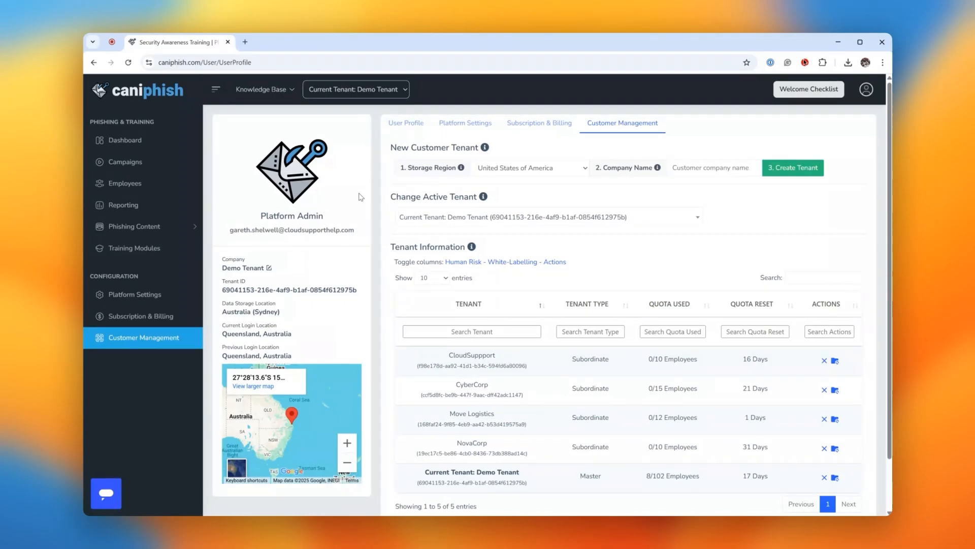
Open the billing management dashboard showing the license allocations of all tenants.
scroll(368, 200, down, 2)
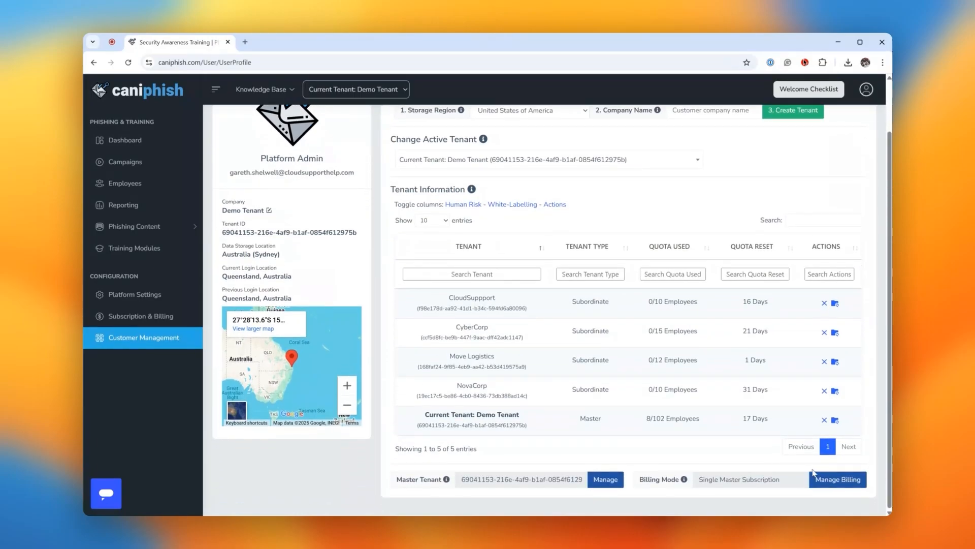
click(830, 487)
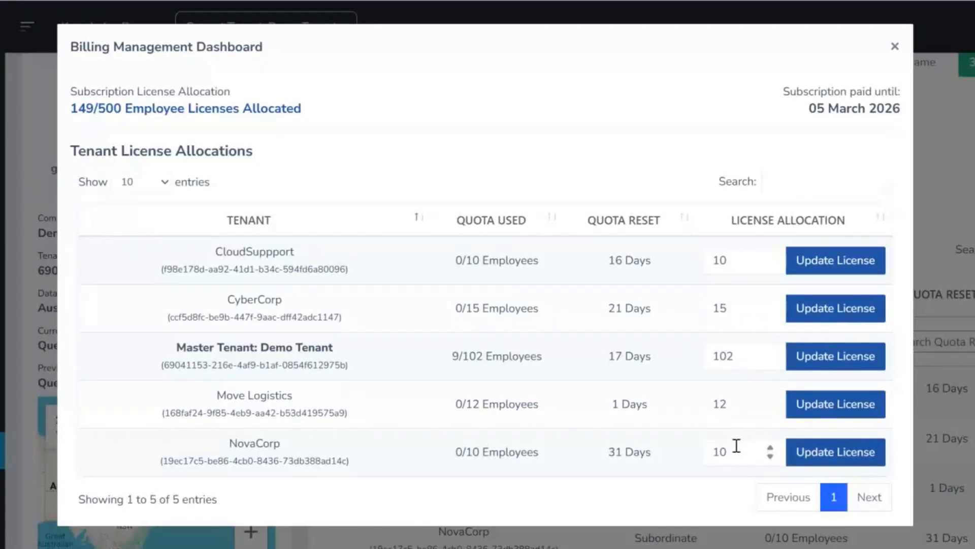
Set NovaCorp's license allocation to 200 and apply the license update.
double_click(713, 451)
text(200)
click(818, 450)
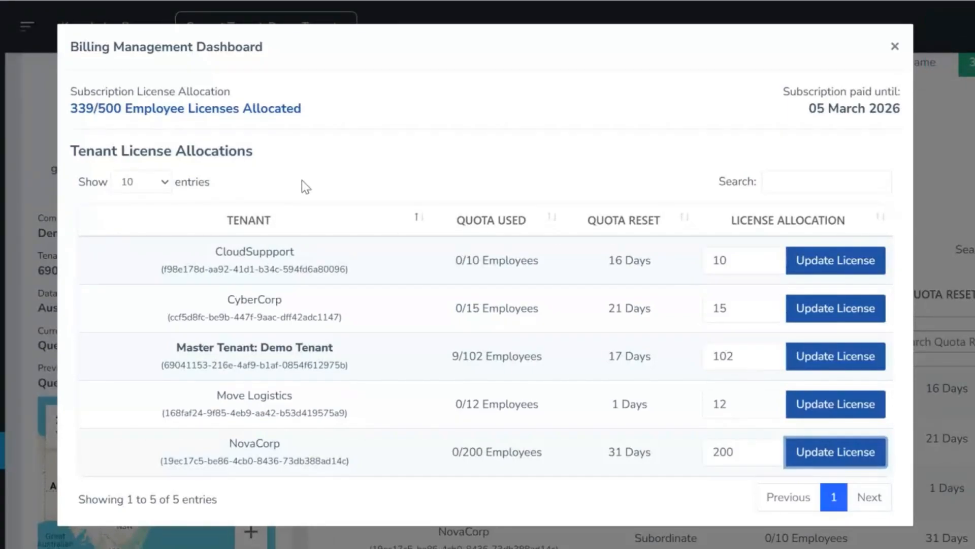
Set CyberCorp's license allocation to 25 and apply the license update.
double_click(727, 308)
text(2)
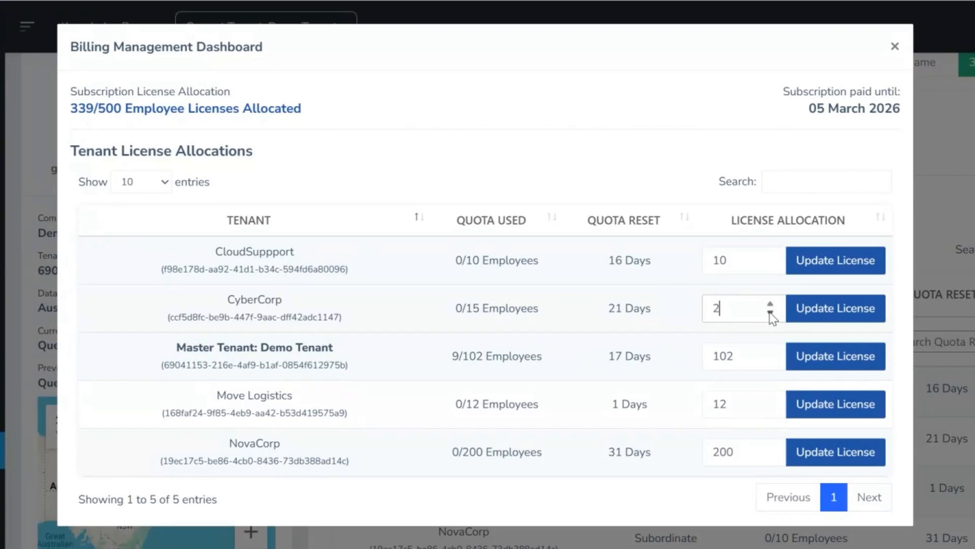
text(5)
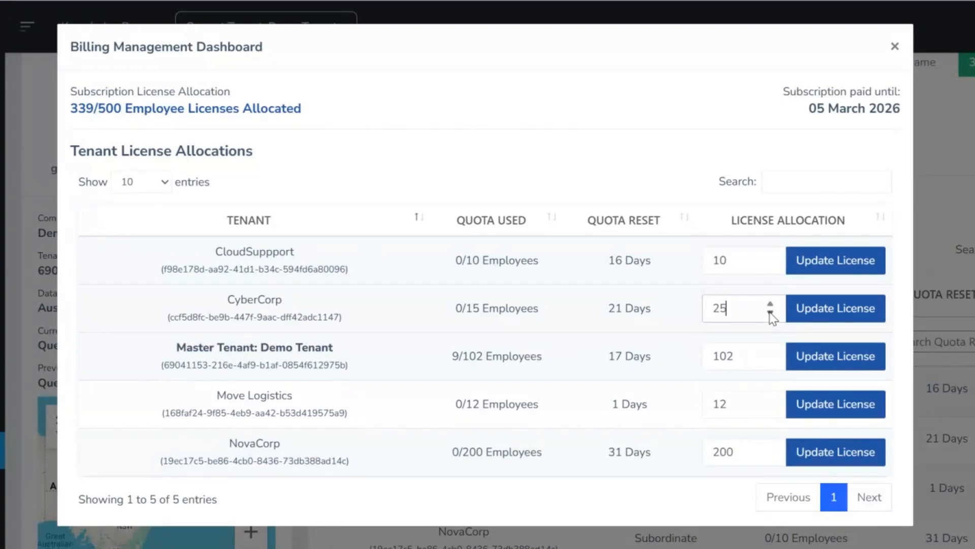
click(843, 311)
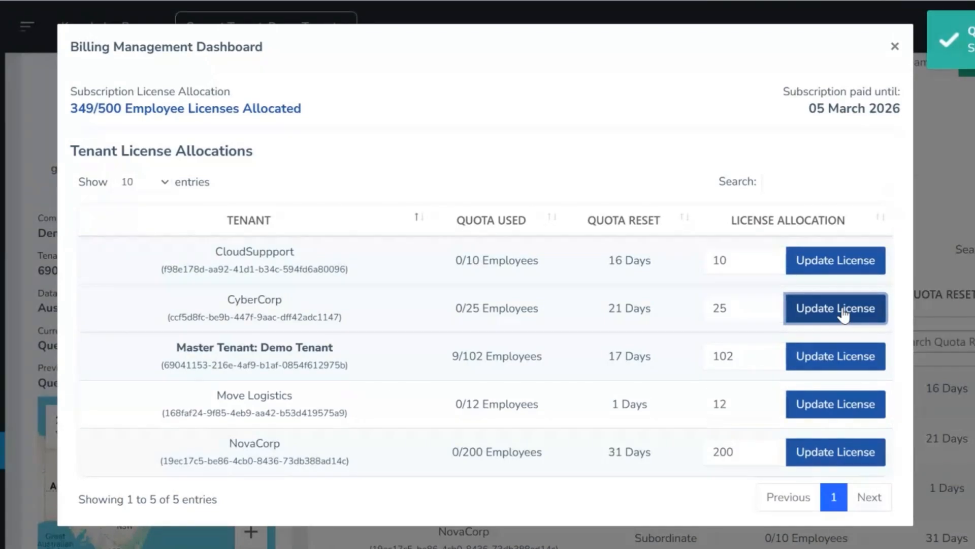
Set the master tenant's license allocation to 60 and apply the license update.
double_click(709, 350)
text(60)
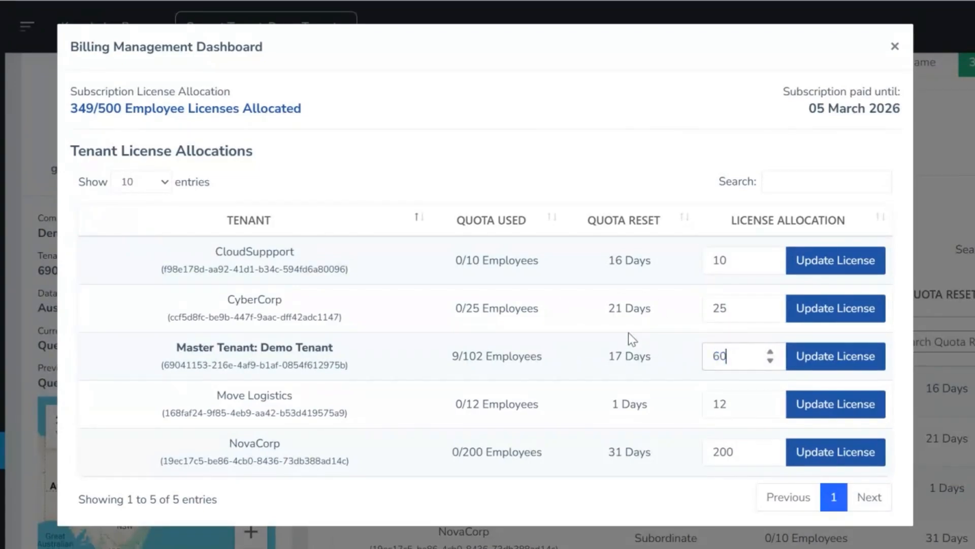
click(873, 372)
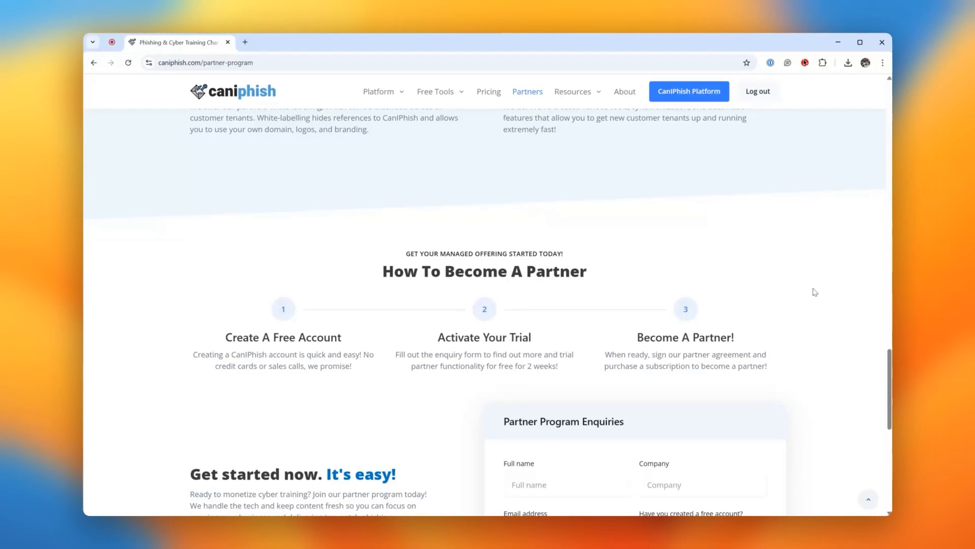
View the Partner Program Enquiries form below the steps for becoming a partner on the partner program page.
scroll(812, 291, down, 3)
scroll(811, 292, down, 4)
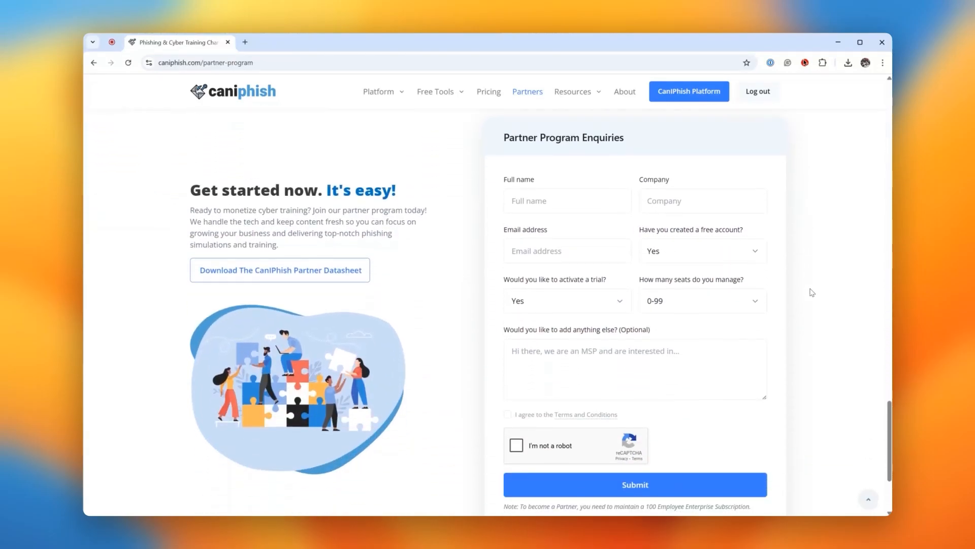